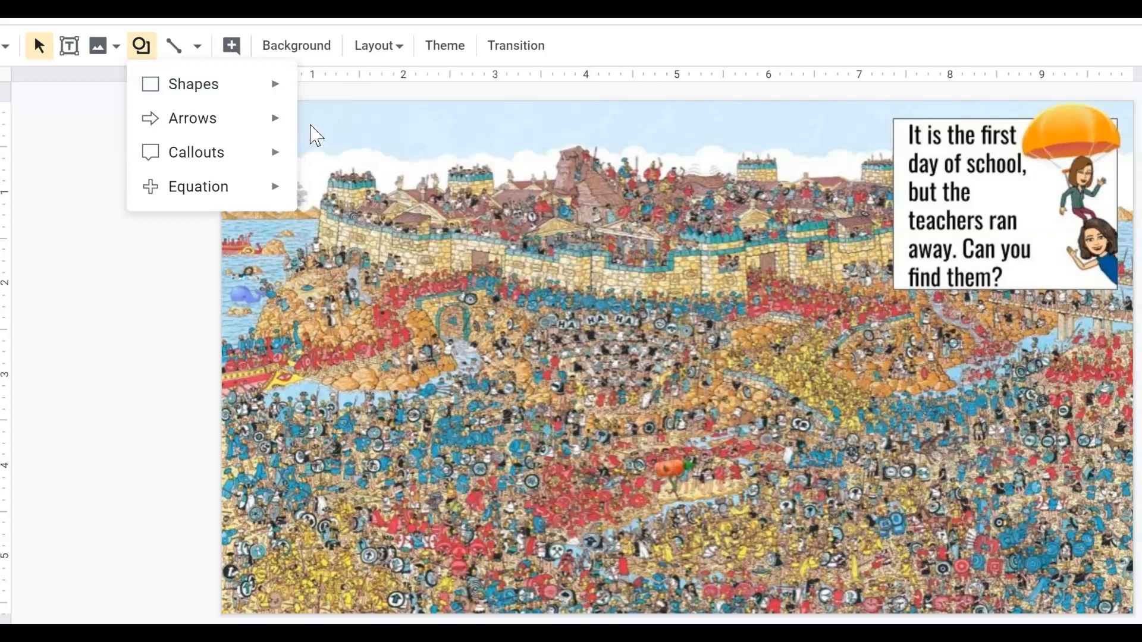
# - Draw a circle about 0.6 inch wide in the sky at the picture's upper-left corner and make its fill transparent
pyautogui.click(314, 132)
pyautogui.moveTo(240, 115); pyautogui.dragTo(294, 166)
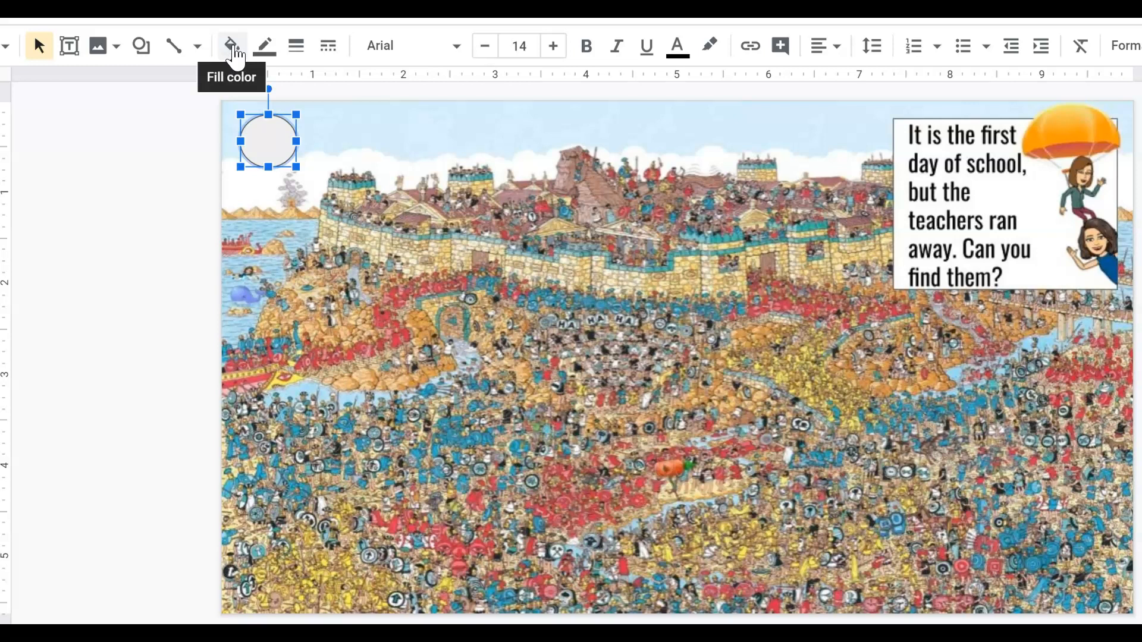
pyautogui.click(232, 48)
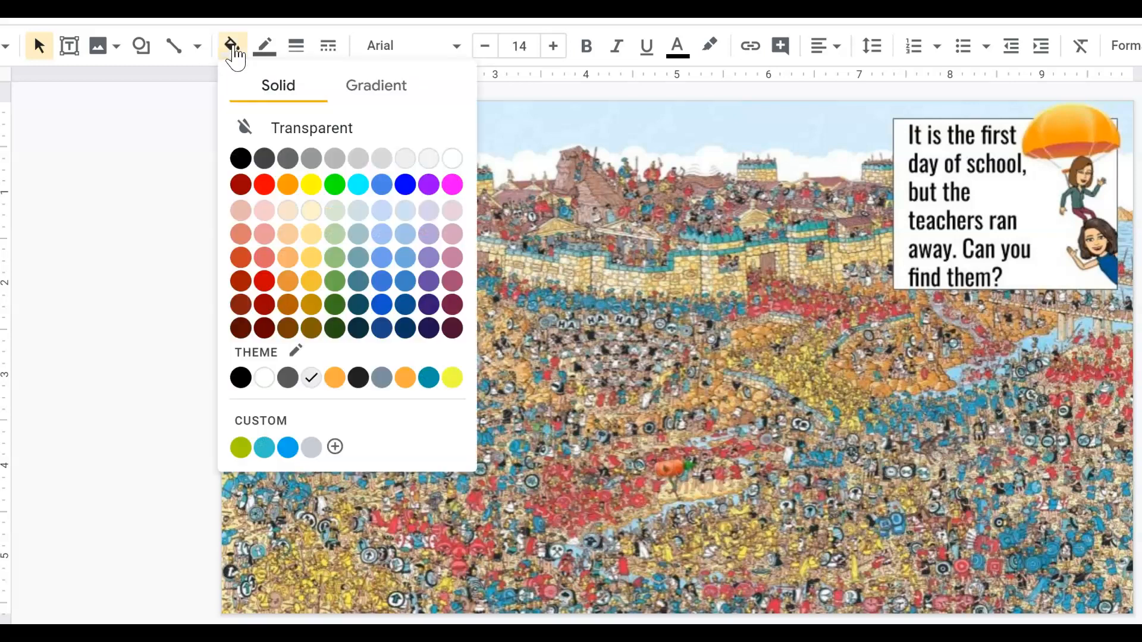
pyautogui.click(298, 127)
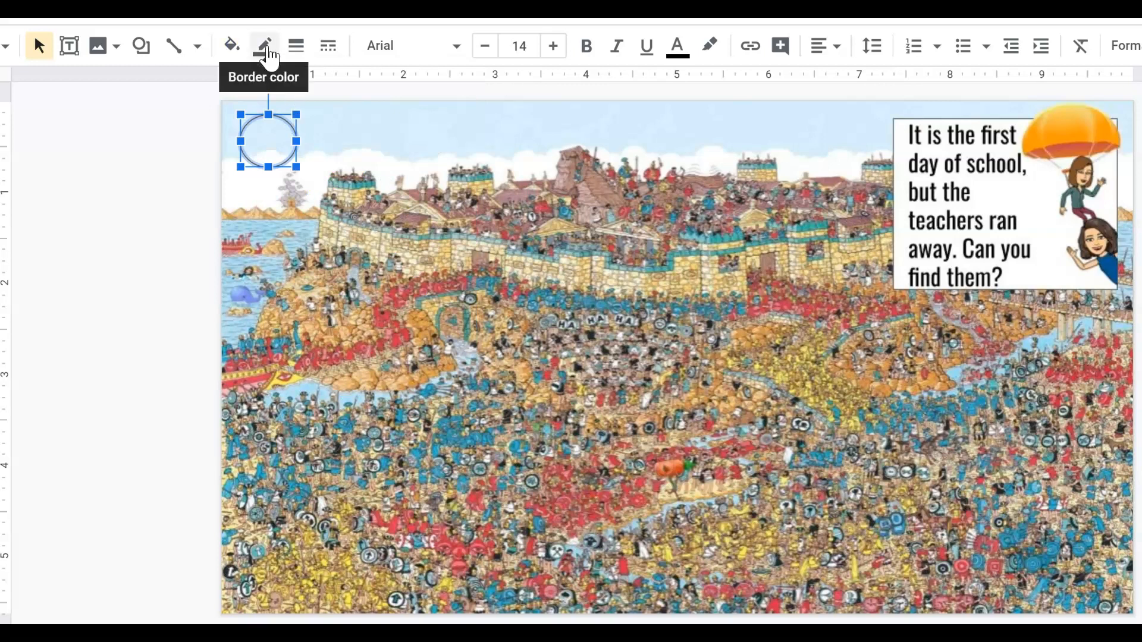
# - Give the circle a black border with a weight of 3px
pyautogui.click(270, 57)
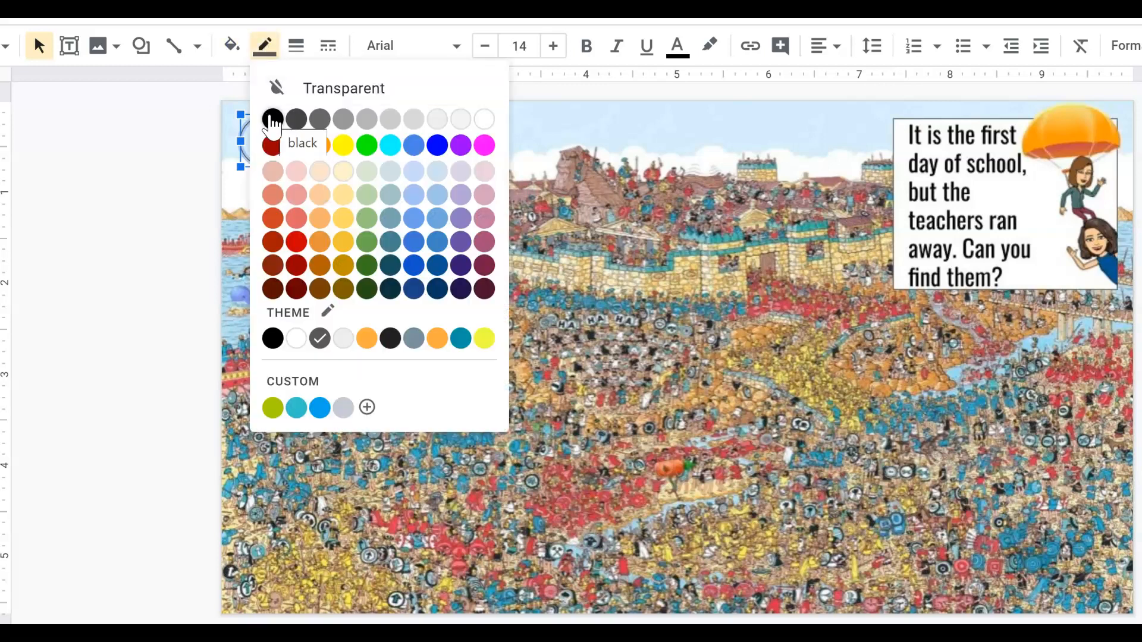
pyautogui.click(270, 116)
pyautogui.click(296, 48)
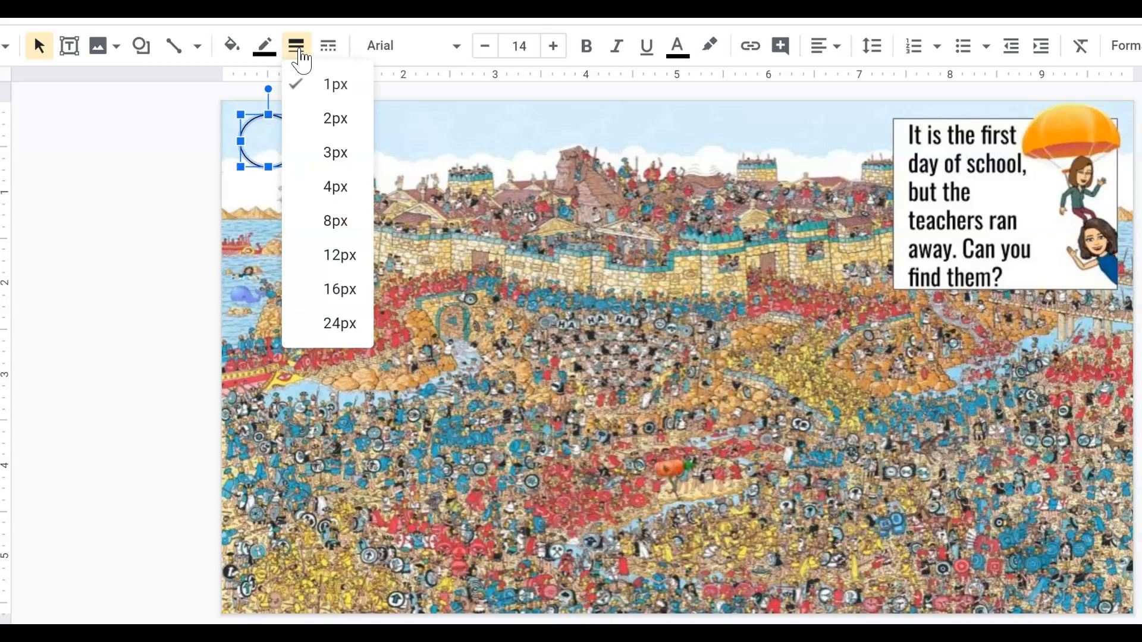
pyautogui.click(310, 154)
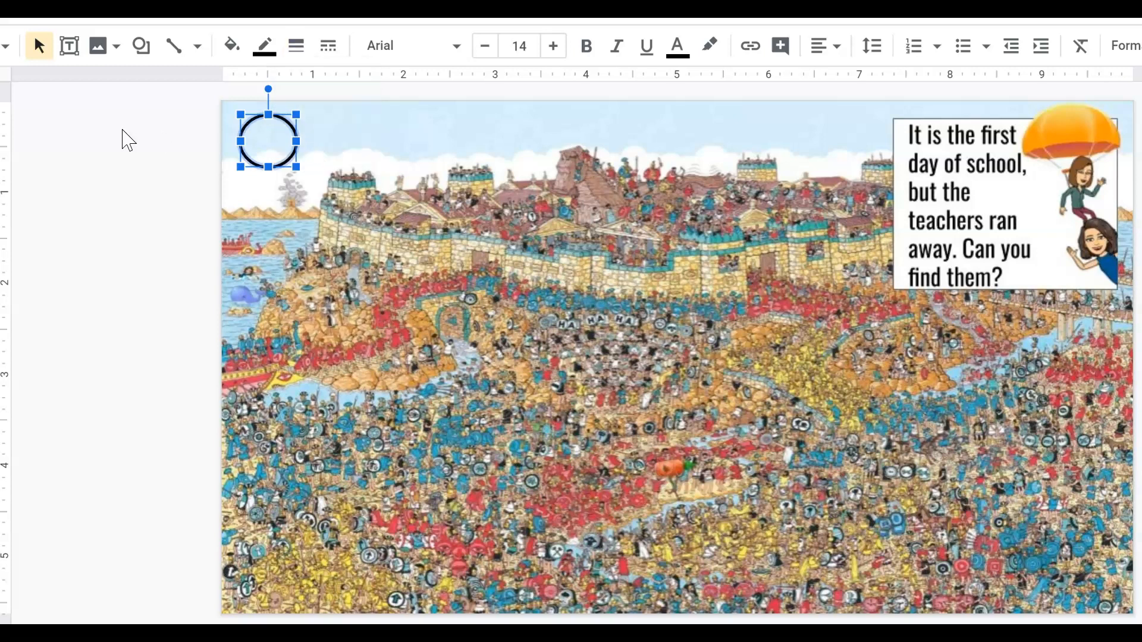
pyautogui.click(123, 131)
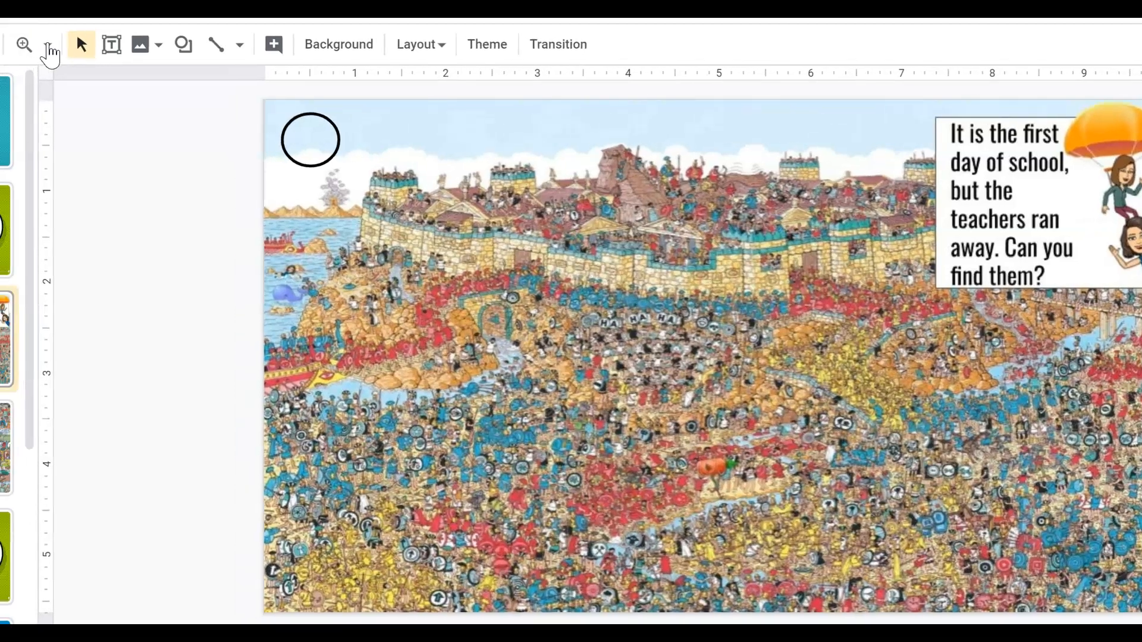
# - Move the circle around the teacher swimming above the purple whale in the sea
pyautogui.click(6, 46)
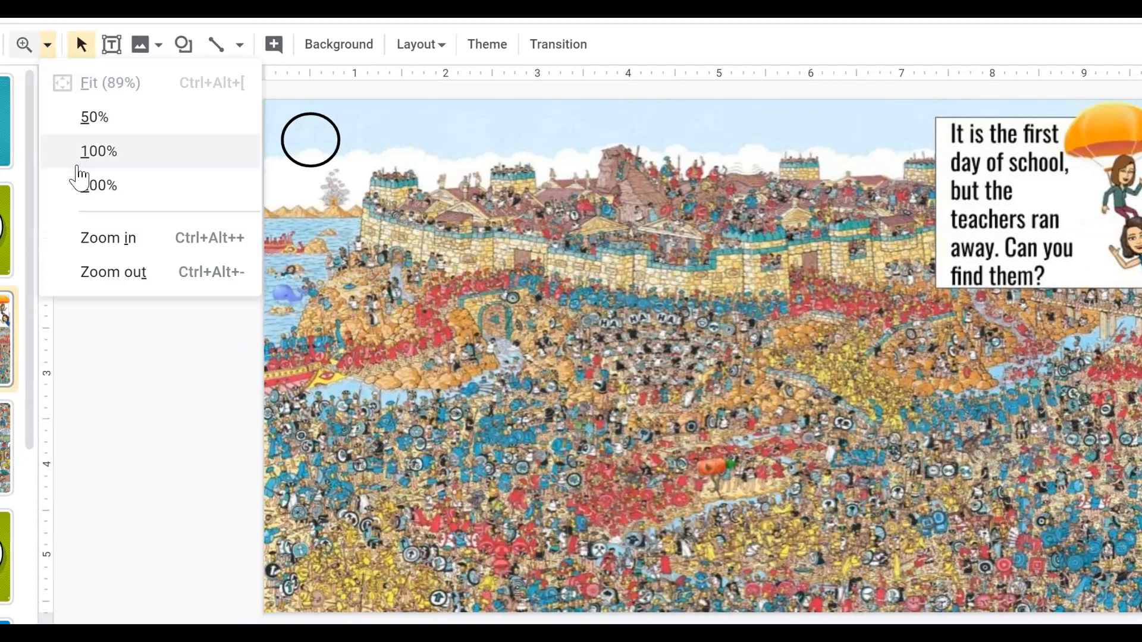
pyautogui.click(98, 153)
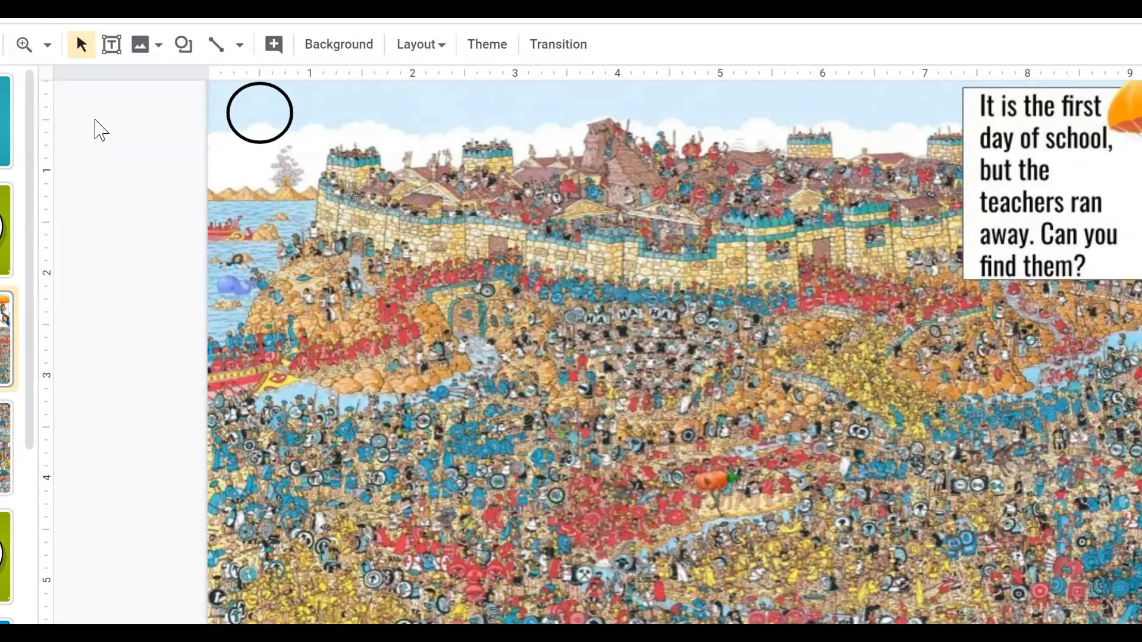
pyautogui.click(48, 45)
pyautogui.click(95, 185)
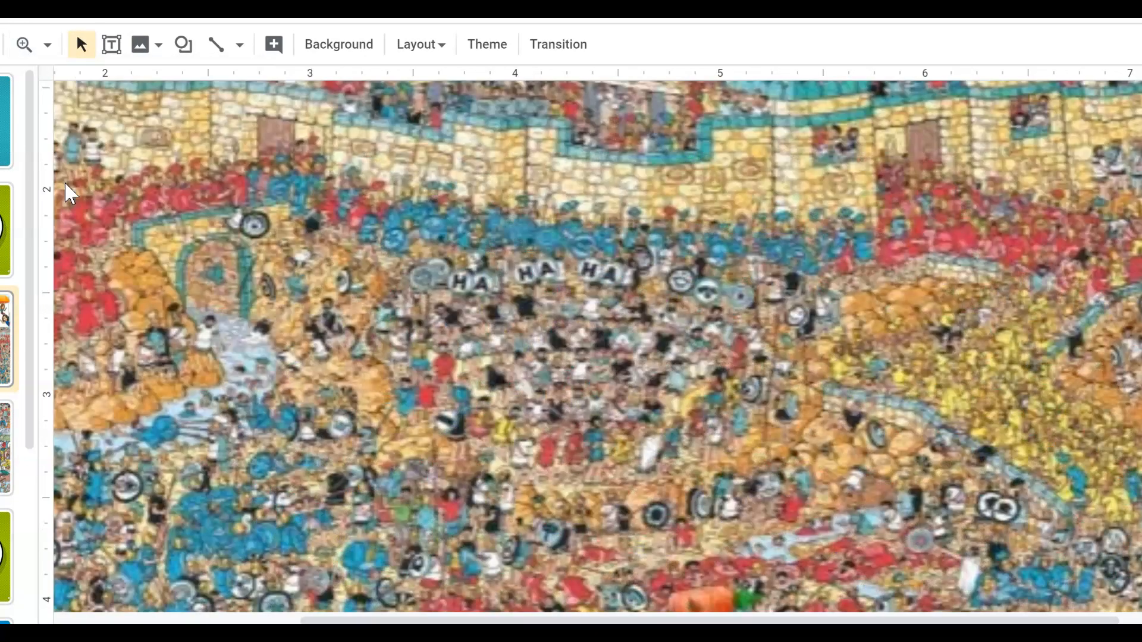
pyautogui.moveTo(394, 620); pyautogui.dragTo(130, 617)
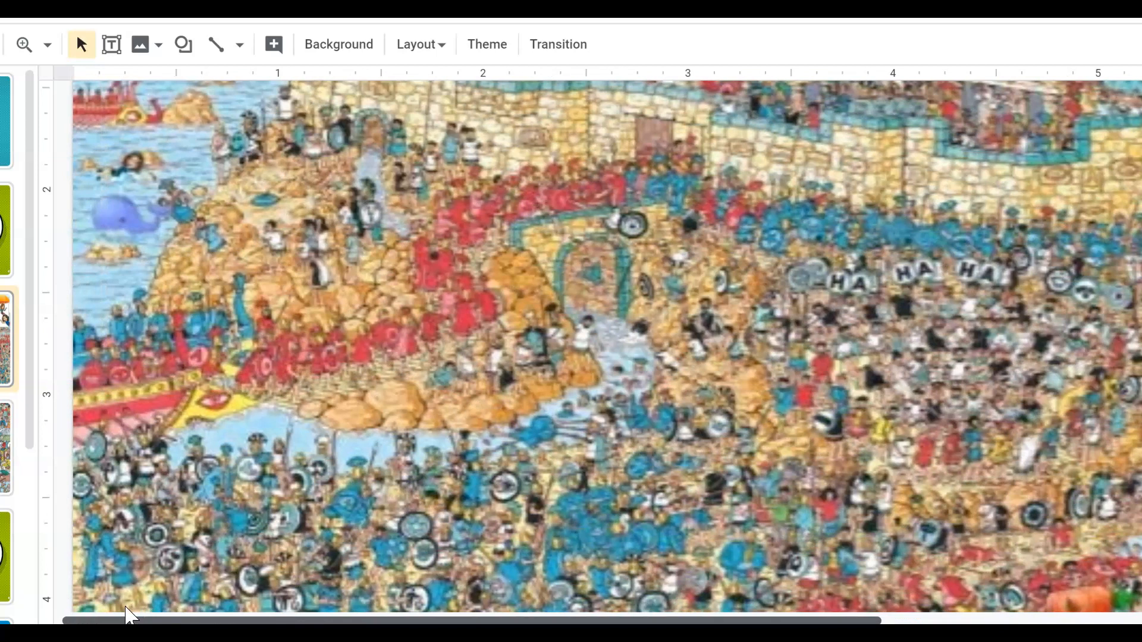
pyautogui.scroll(3, 995, 291)
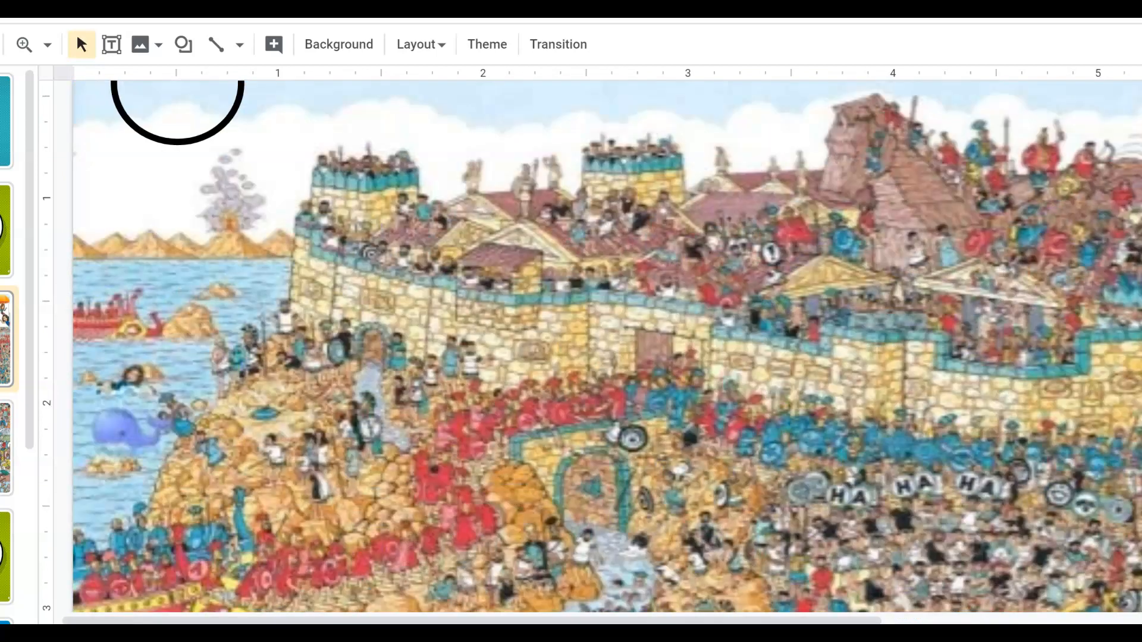
pyautogui.click(205, 129)
pyautogui.moveTo(205, 129); pyautogui.dragTo(169, 448)
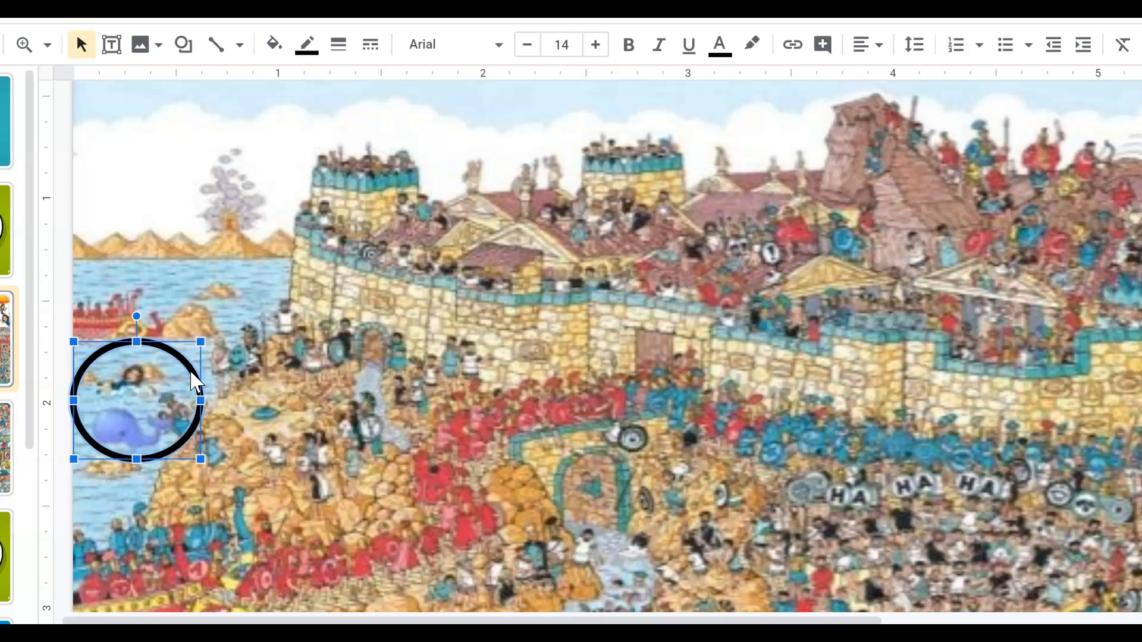
# - Duplicate the circle and place the copy around the orange and green figure in the lower middle of the crowd
pyautogui.hotkey('ctrl', 'd')
pyautogui.moveTo(220, 403); pyautogui.dragTo(401, 252)
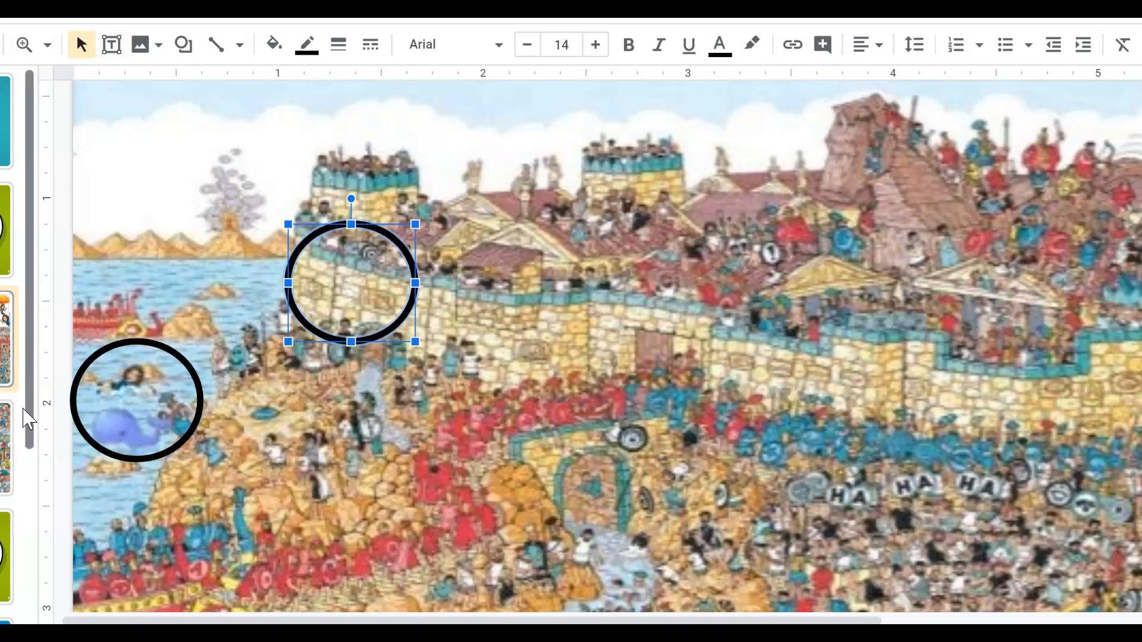
pyautogui.moveTo(412, 257); pyautogui.dragTo(510, 472)
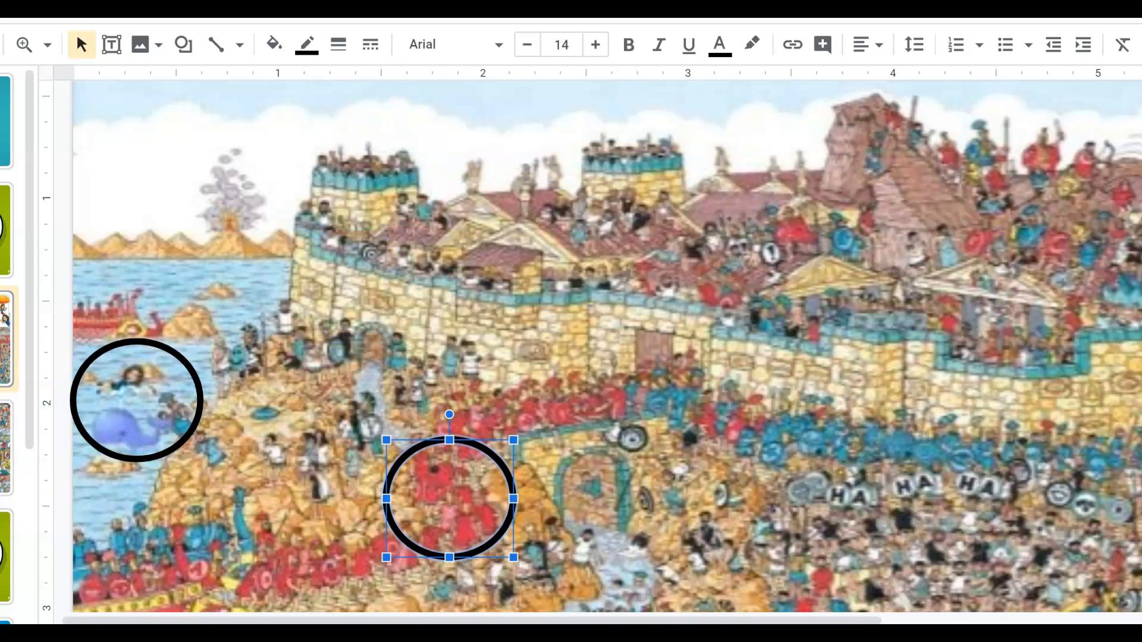
pyautogui.scroll(-1, 592, 347)
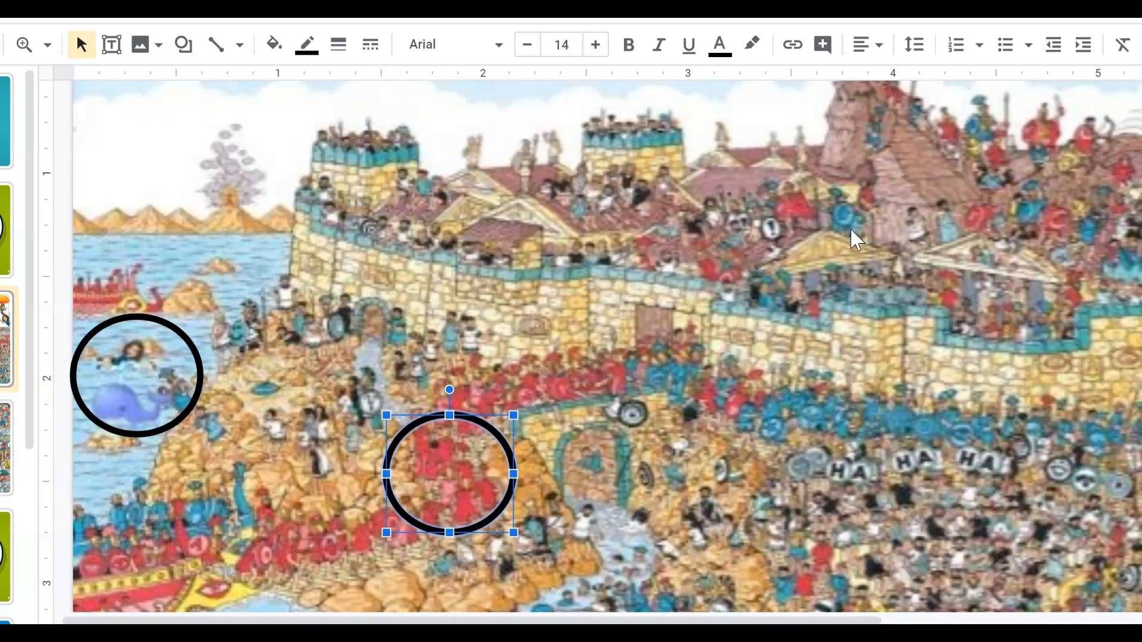
pyautogui.scroll(-5, 855, 238)
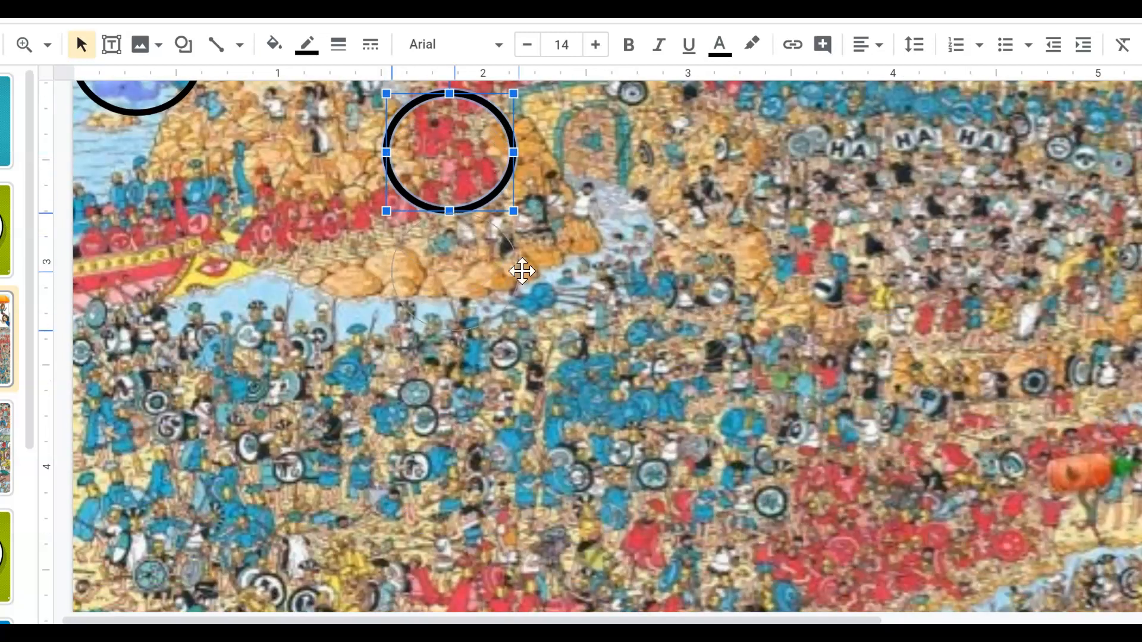
pyautogui.moveTo(668, 388); pyautogui.dragTo(861, 433)
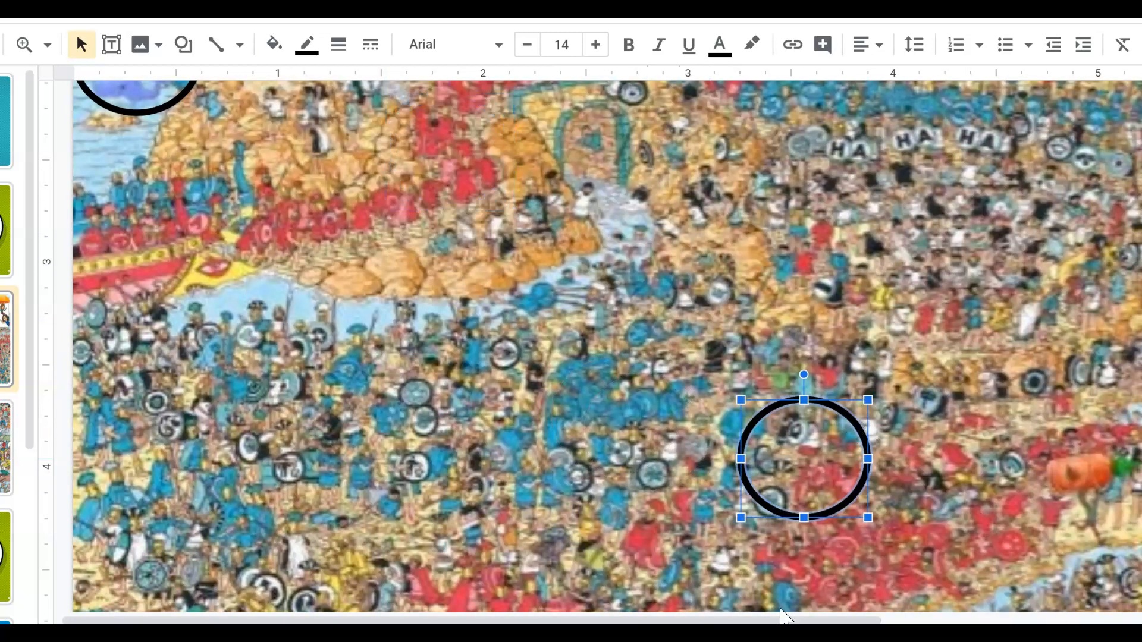
pyautogui.moveTo(690, 621); pyautogui.dragTo(877, 621)
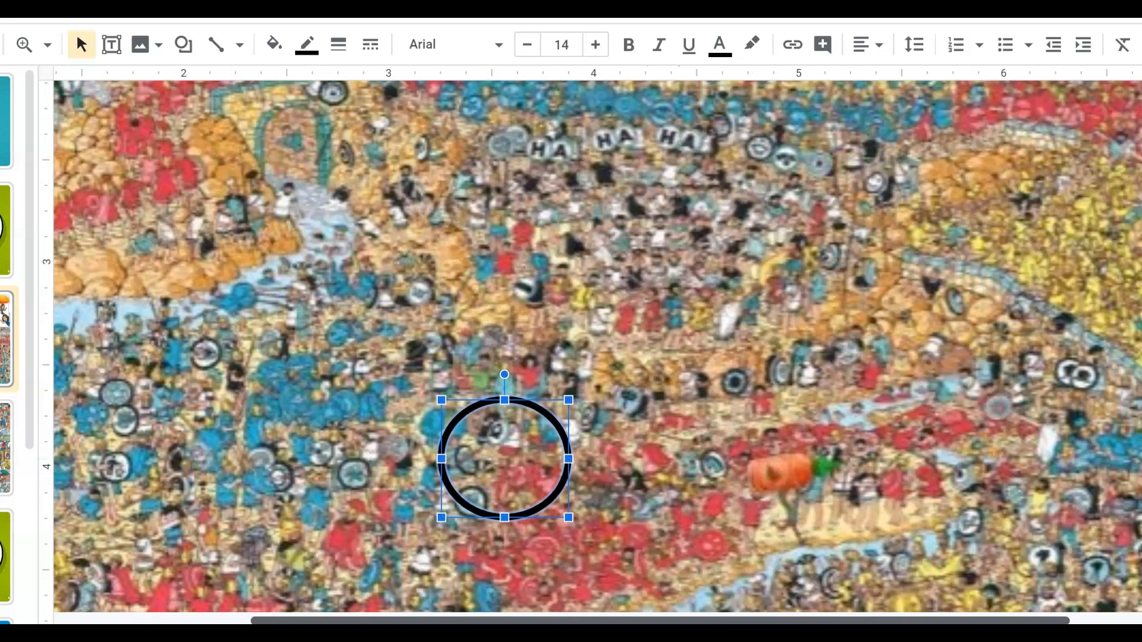
pyautogui.moveTo(551, 484); pyautogui.dragTo(843, 528)
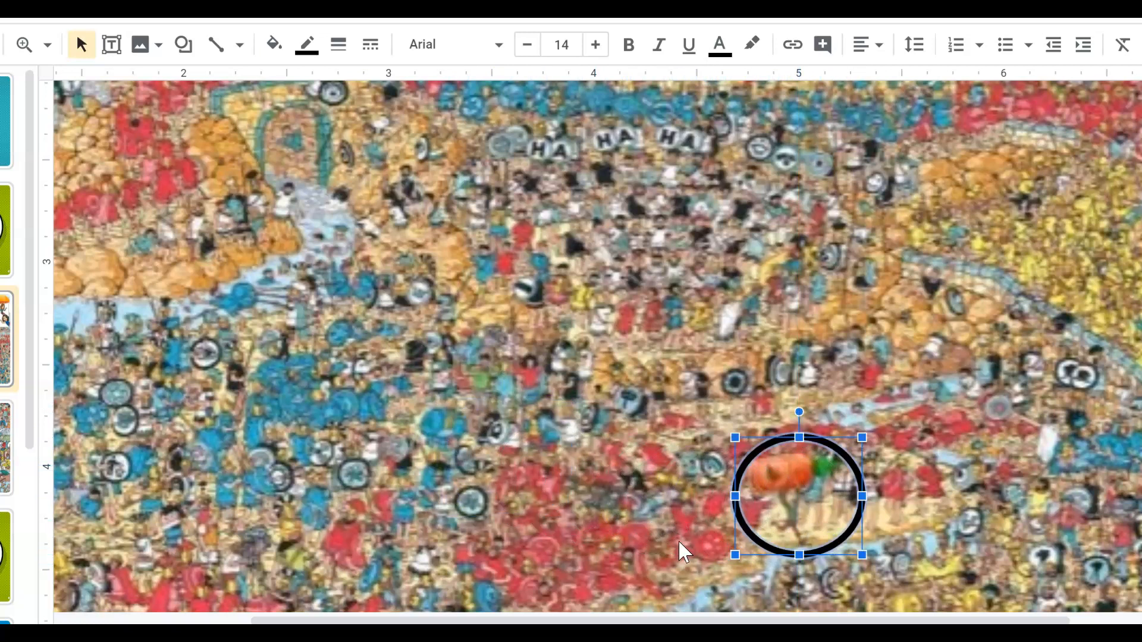
pyautogui.click(47, 45)
pyautogui.click(85, 95)
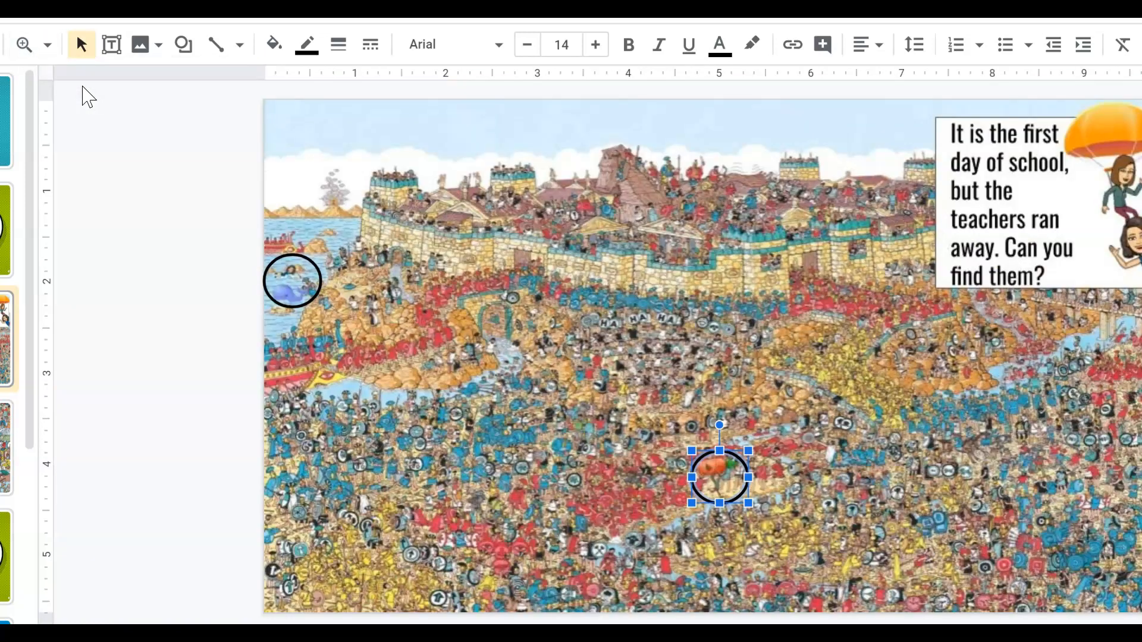
pyautogui.click(156, 390)
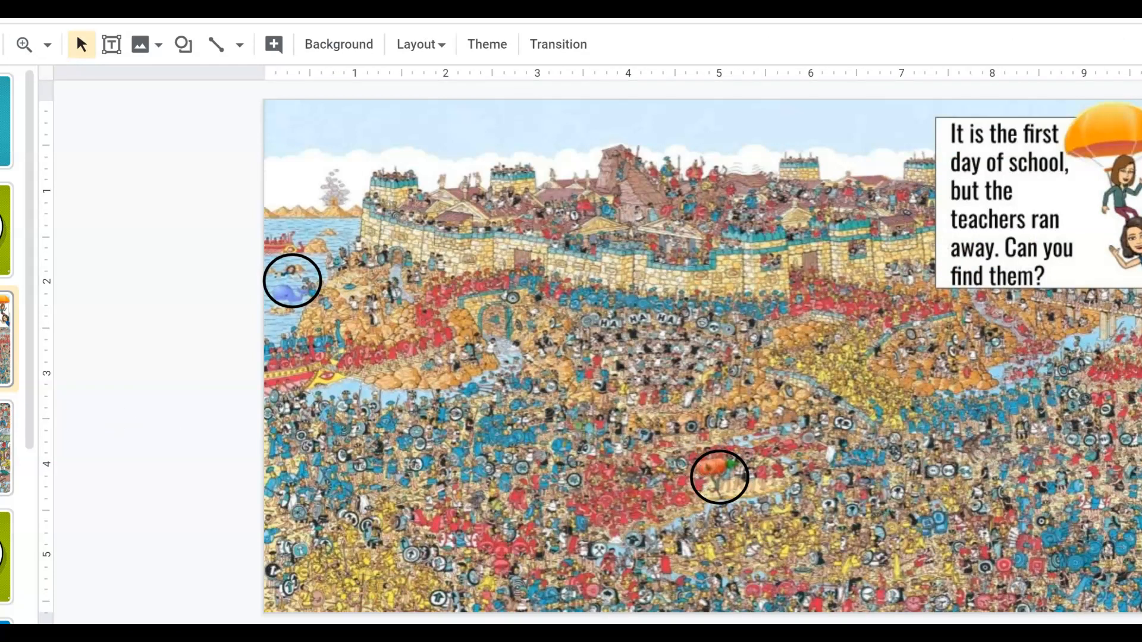
# - On the next picture slide, draw a circle about 1.4 inches wide above the palm tree and make its fill transparent
pyautogui.click(5, 448)
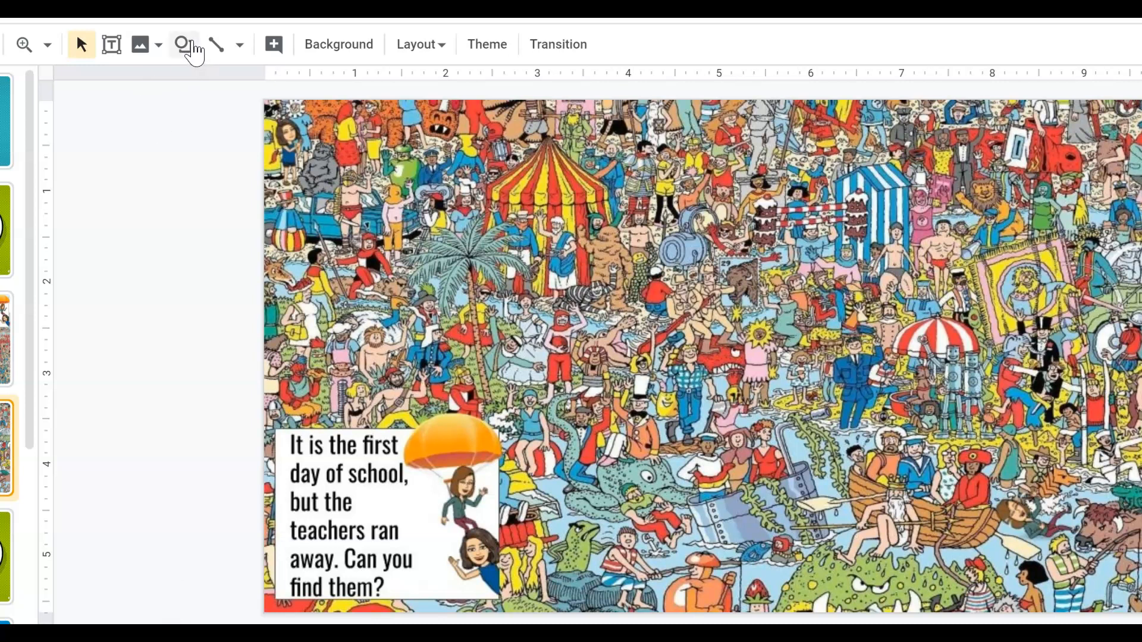
pyautogui.click(183, 45)
pyautogui.moveTo(223, 86)
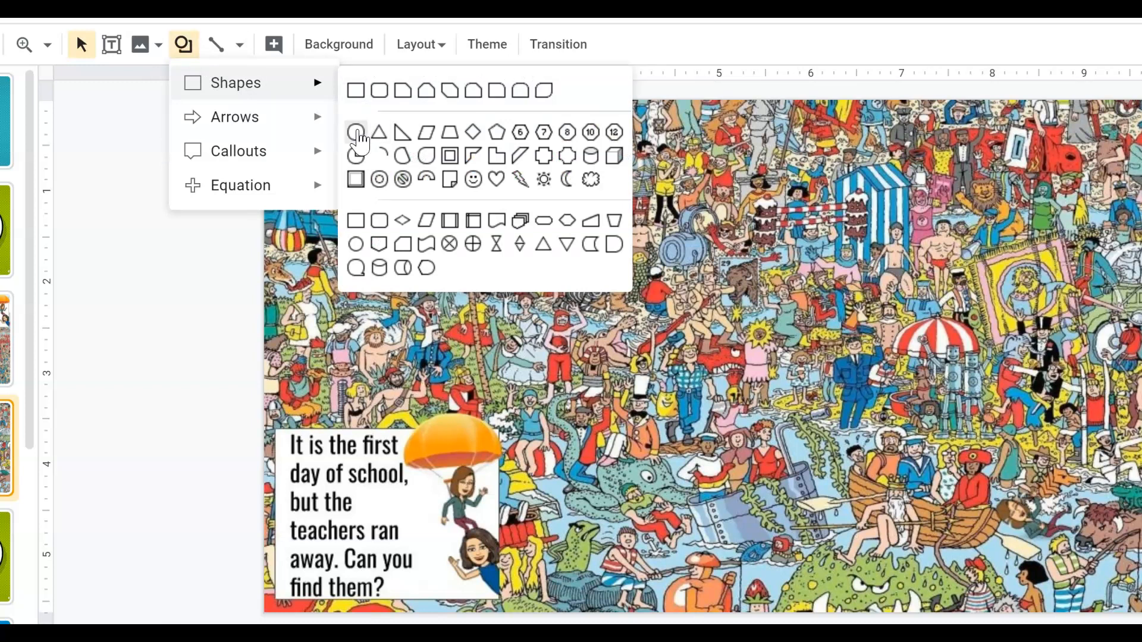
pyautogui.click(357, 133)
pyautogui.moveTo(365, 144); pyautogui.dragTo(495, 271)
pyautogui.click(273, 44)
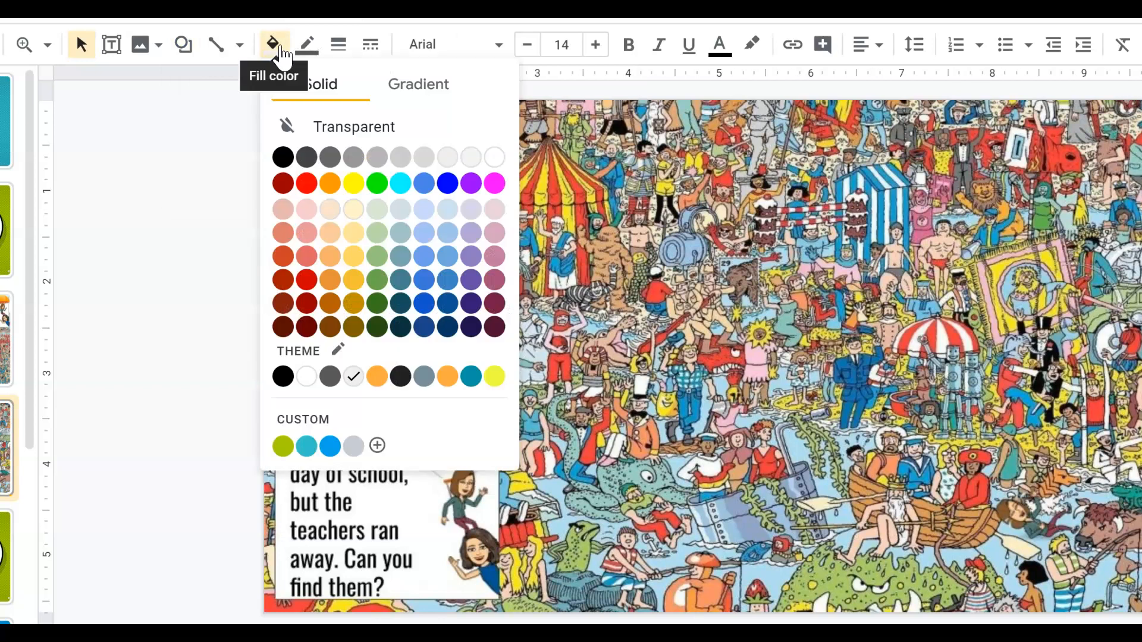
pyautogui.click(322, 125)
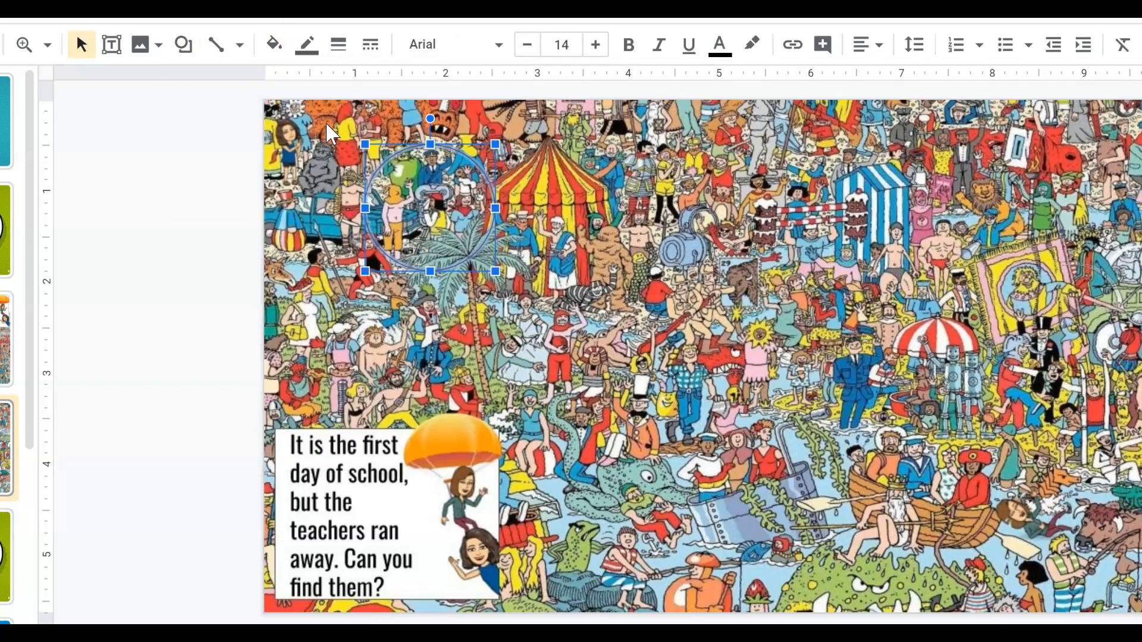
# - Give the new circle a black border with a weight of 2px
pyautogui.click(321, 50)
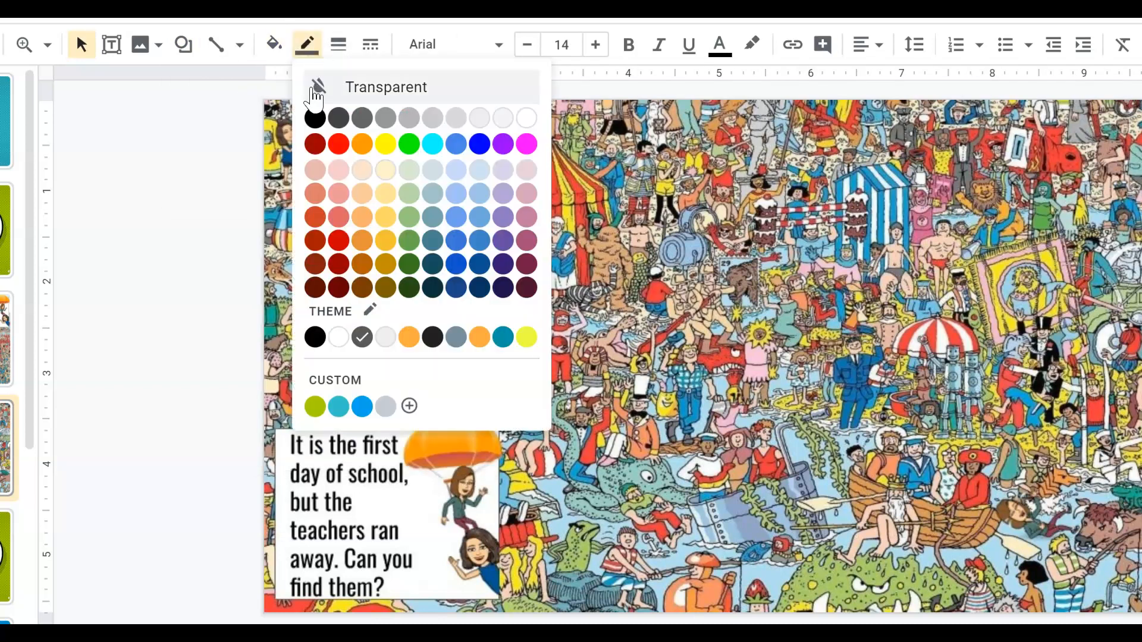
pyautogui.click(314, 117)
pyautogui.click(337, 53)
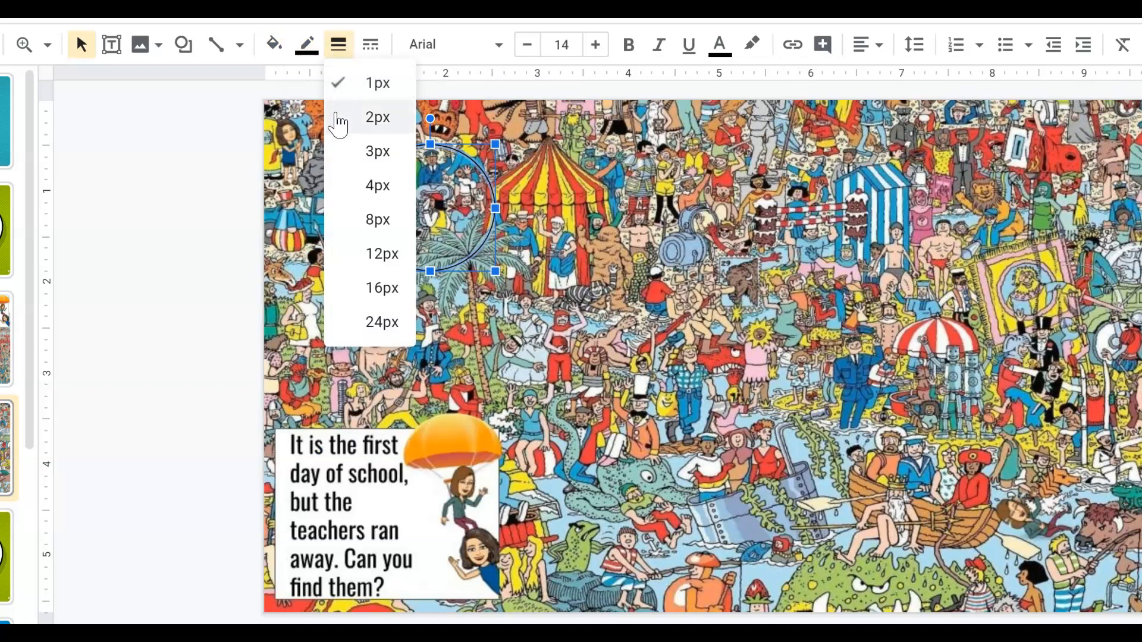
pyautogui.click(338, 119)
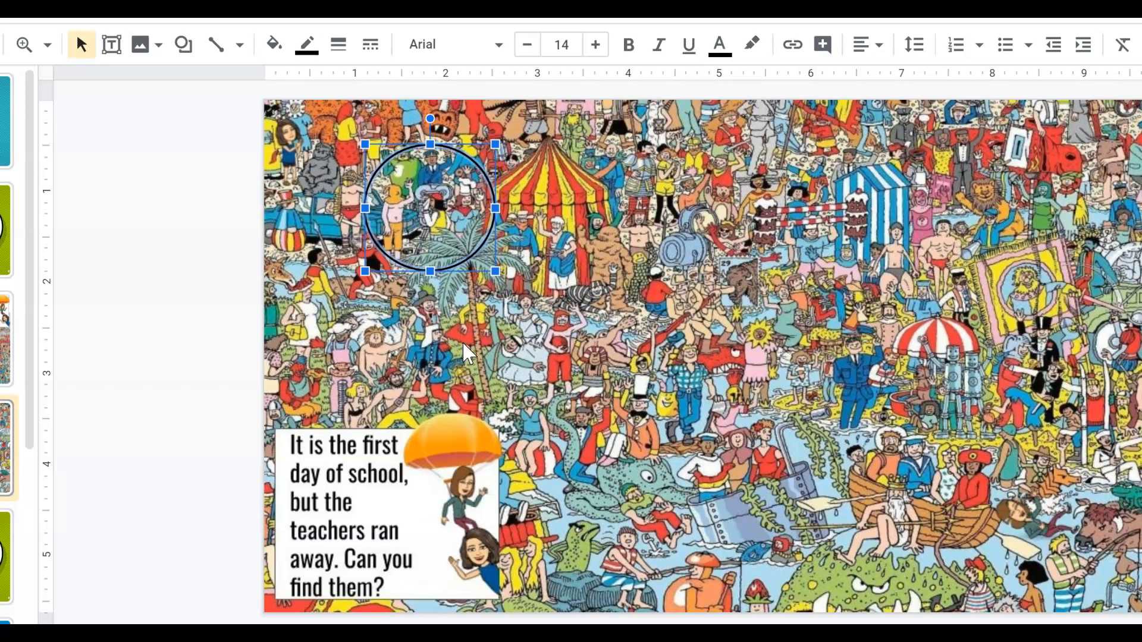
# - Move the circle around the teacher beside the gorilla, and place a duplicate around the teacher at the rowing boat's right end
pyautogui.moveTo(400, 248); pyautogui.dragTo(339, 205)
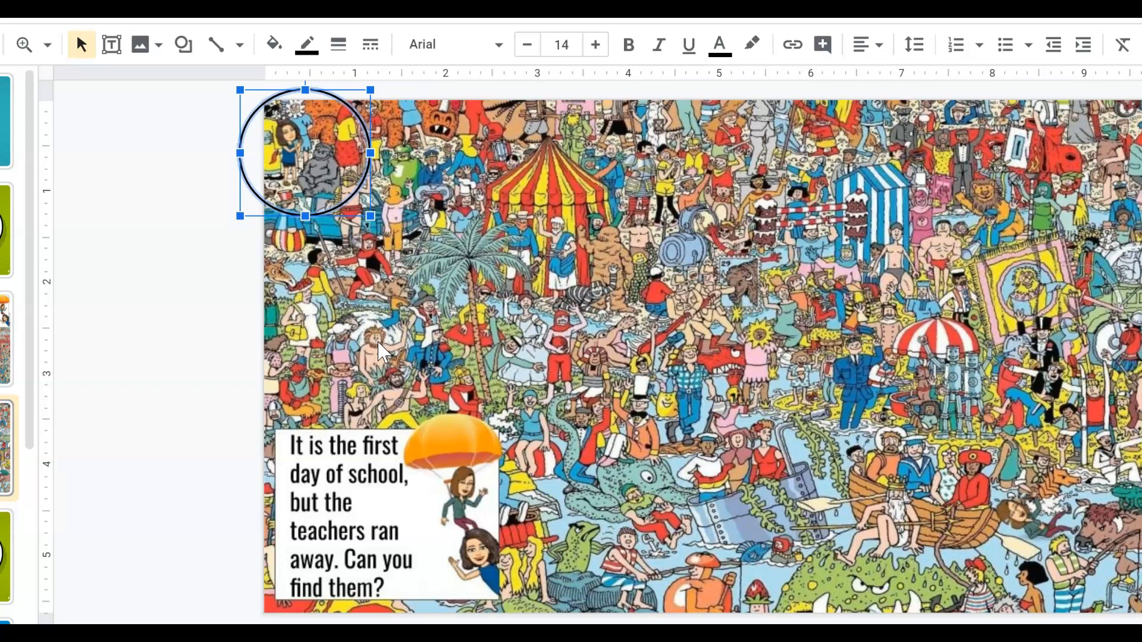
pyautogui.hotkey('ctrl', 'd')
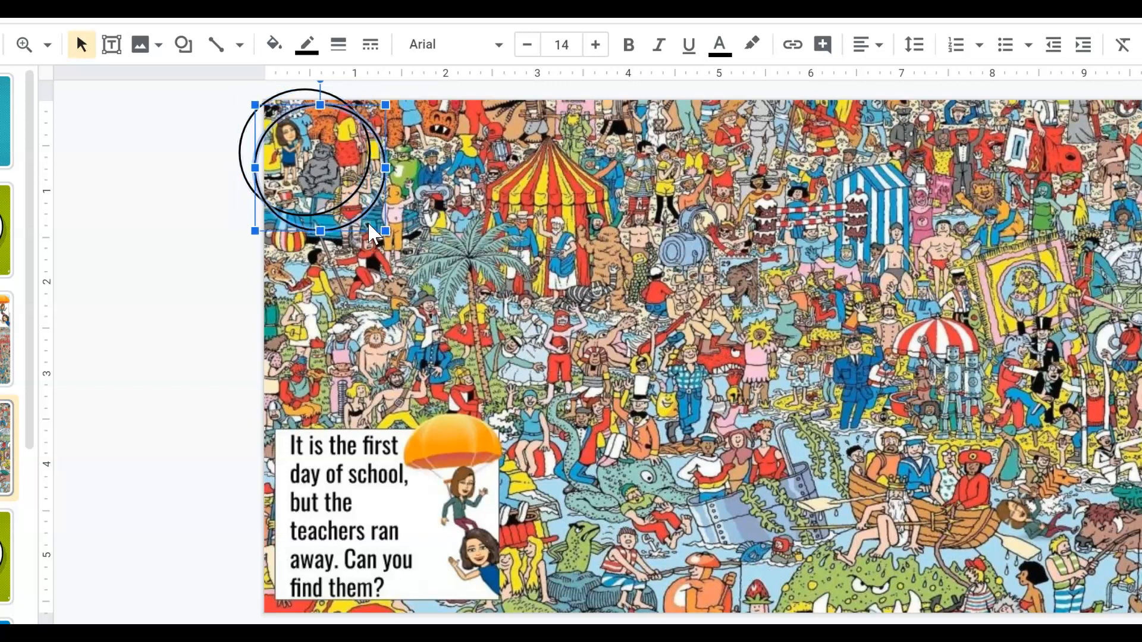
pyautogui.moveTo(365, 213); pyautogui.dragTo(498, 360)
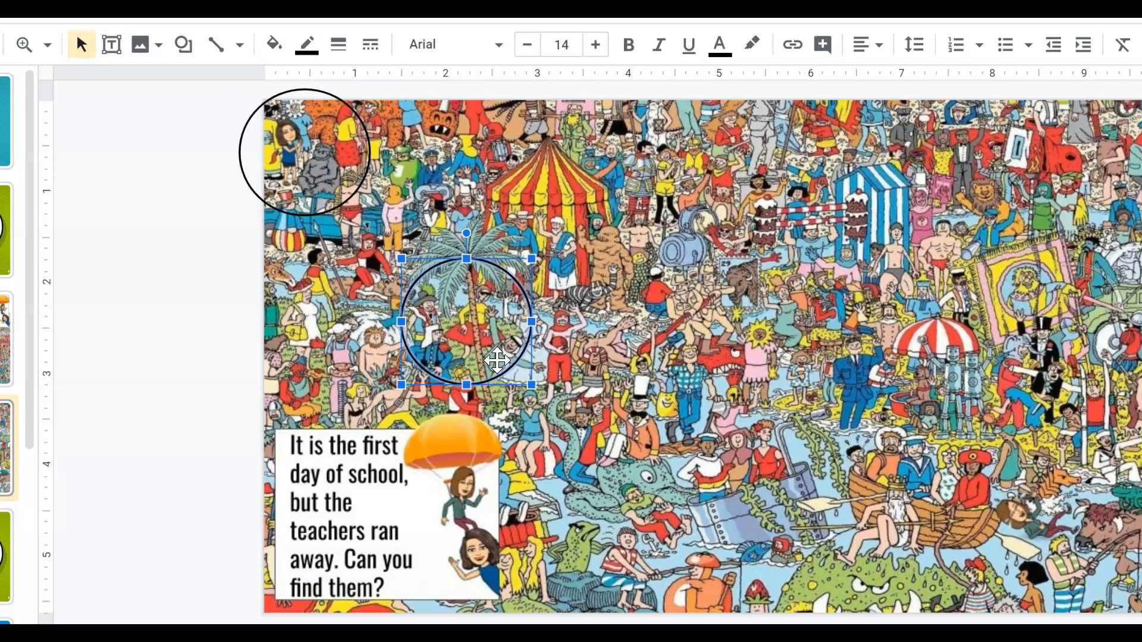
pyautogui.moveTo(497, 360); pyautogui.dragTo(1095, 489)
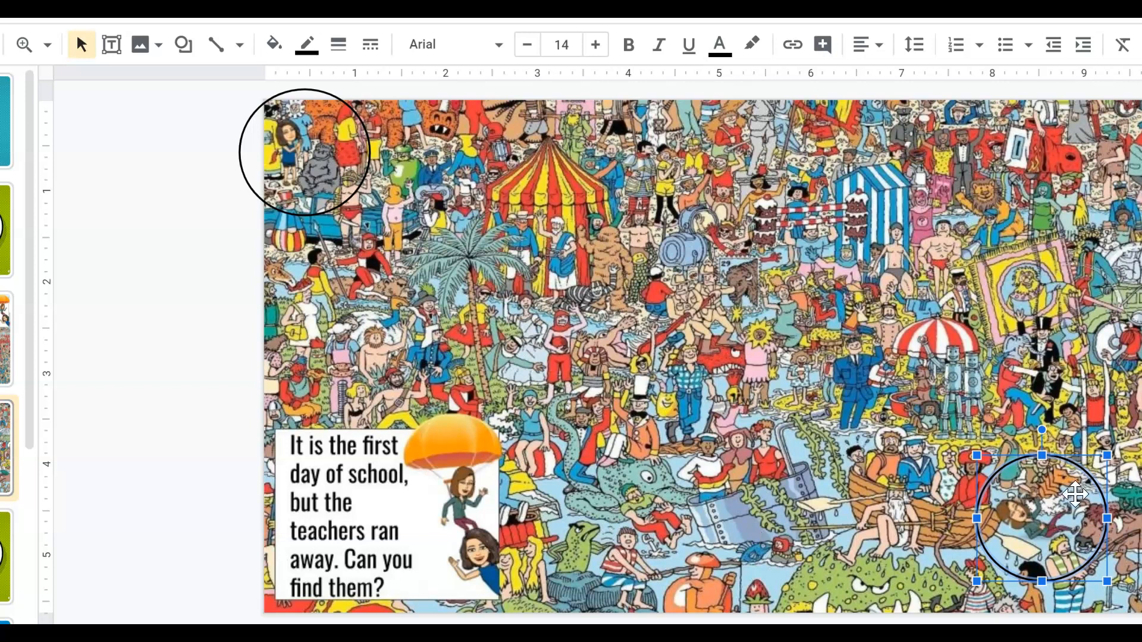
pyautogui.click(215, 376)
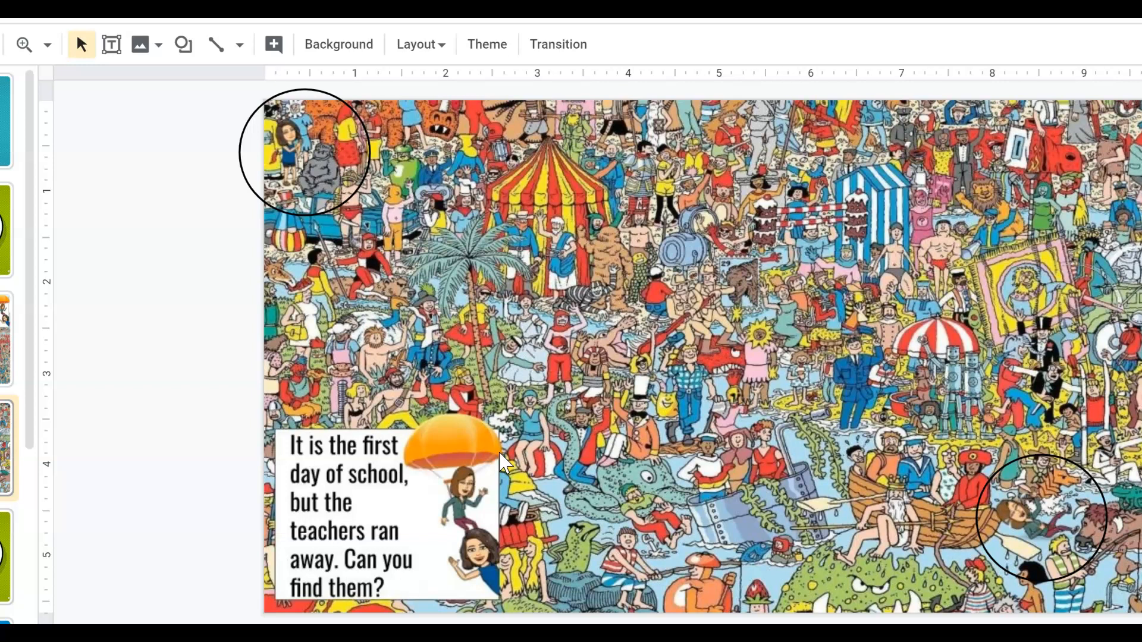
# - Go to the "2. Text Box" instruction slide
pyautogui.press('Down')
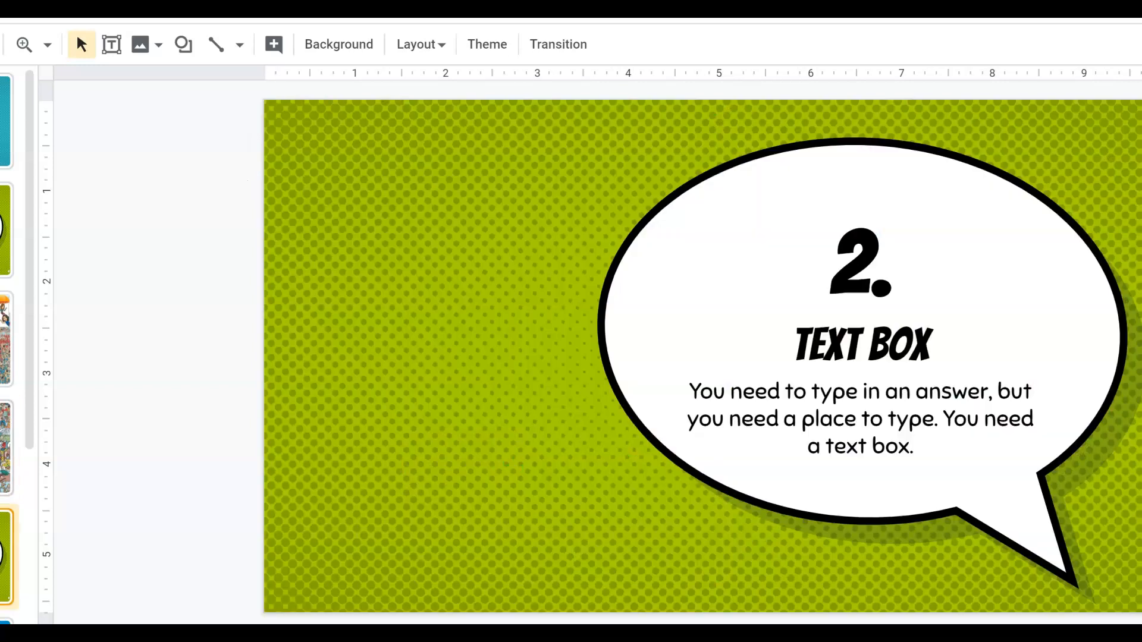